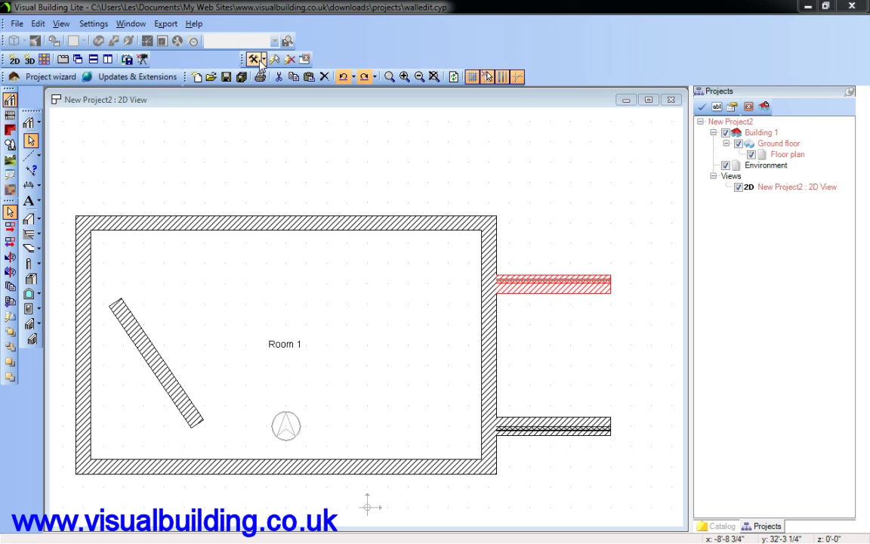
- Move the Edit toolbar off its docked row so it floats above the 2D view
drag(255, 62, 286, 62)
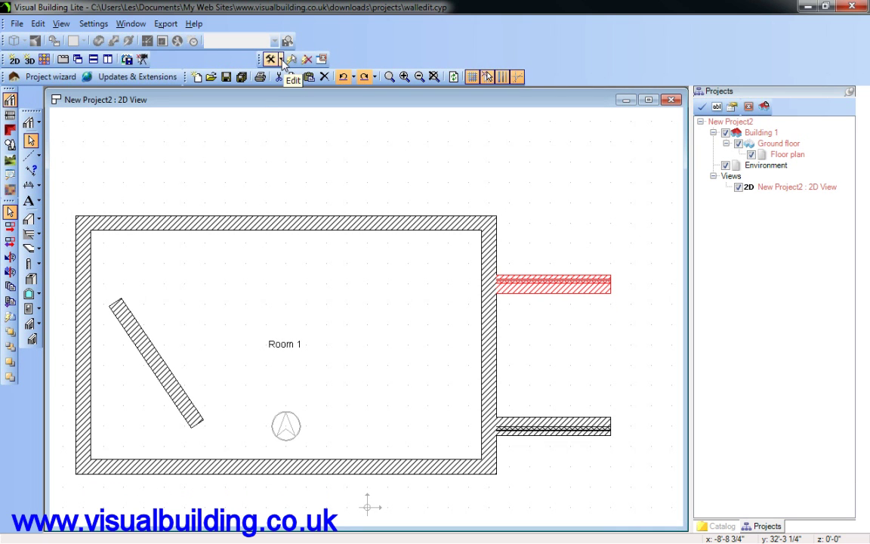
- Set the Edit tool dropdown to Edit wall mode
click(280, 60)
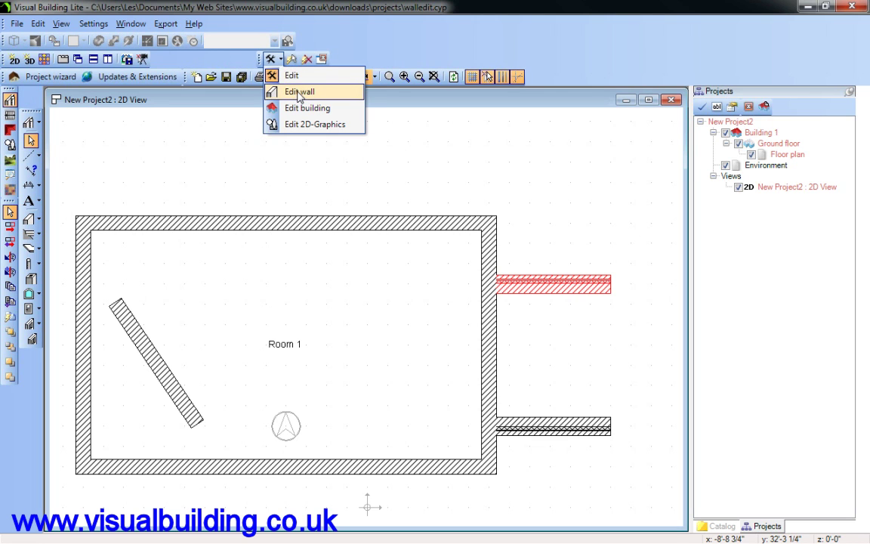
click(299, 93)
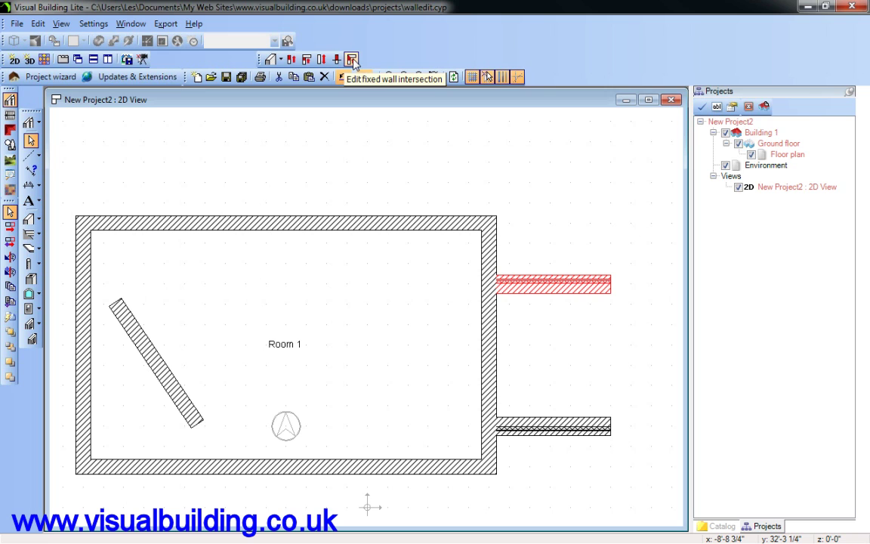
- Shorten the top wall from its right end to mid-plan and from its left end to length 3.30
click(290, 59)
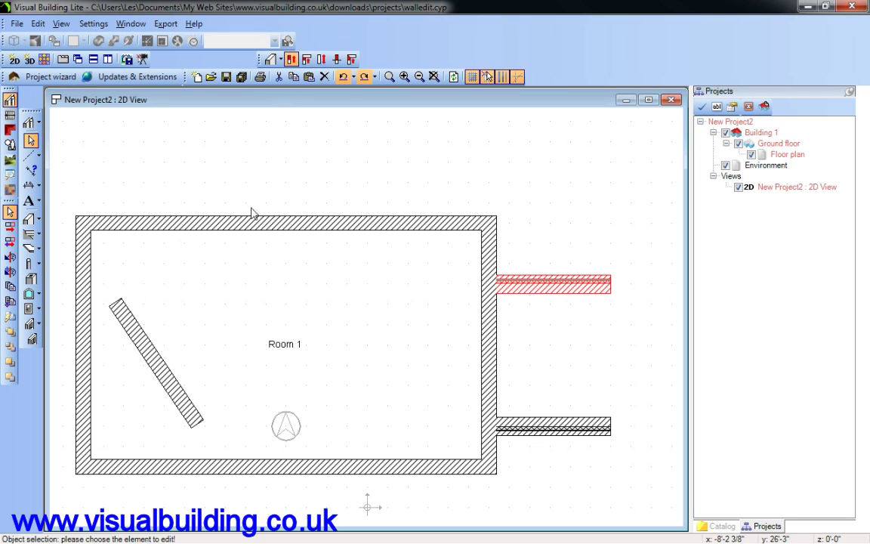
click(160, 223)
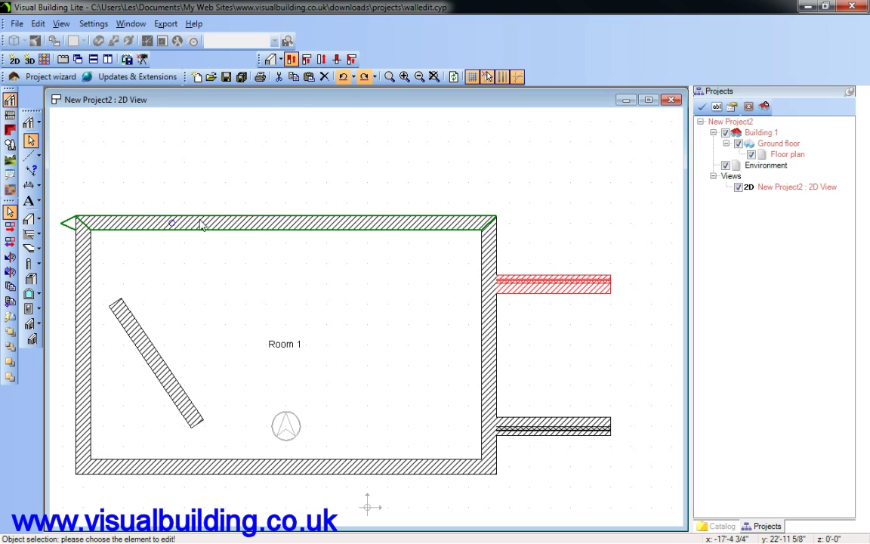
click(457, 225)
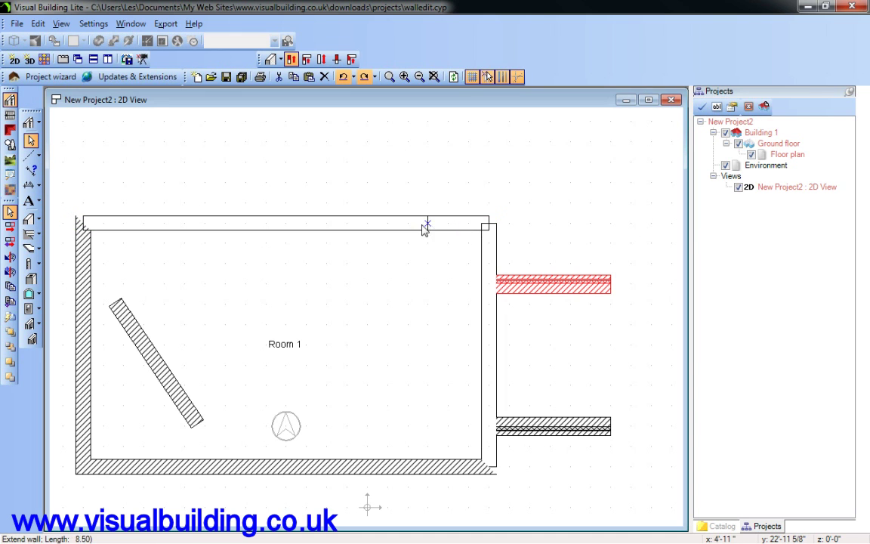
click(329, 226)
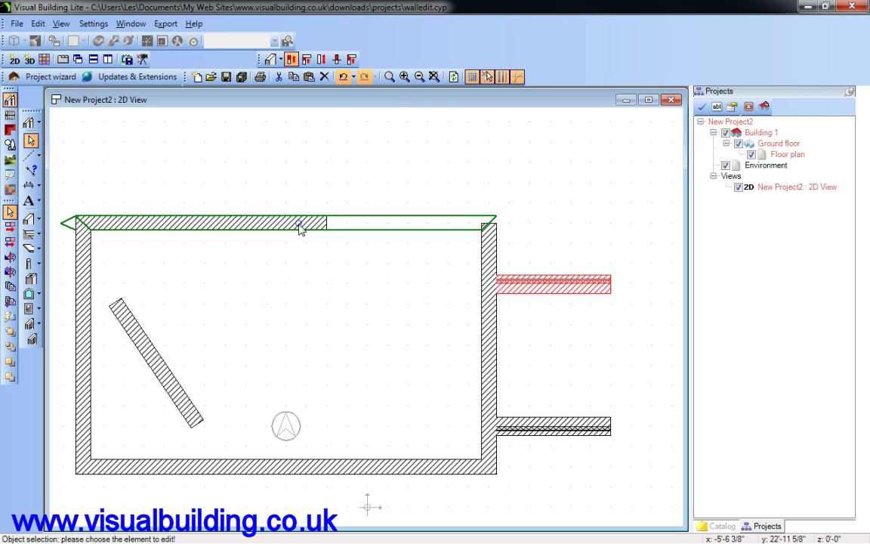
click(99, 230)
click(98, 229)
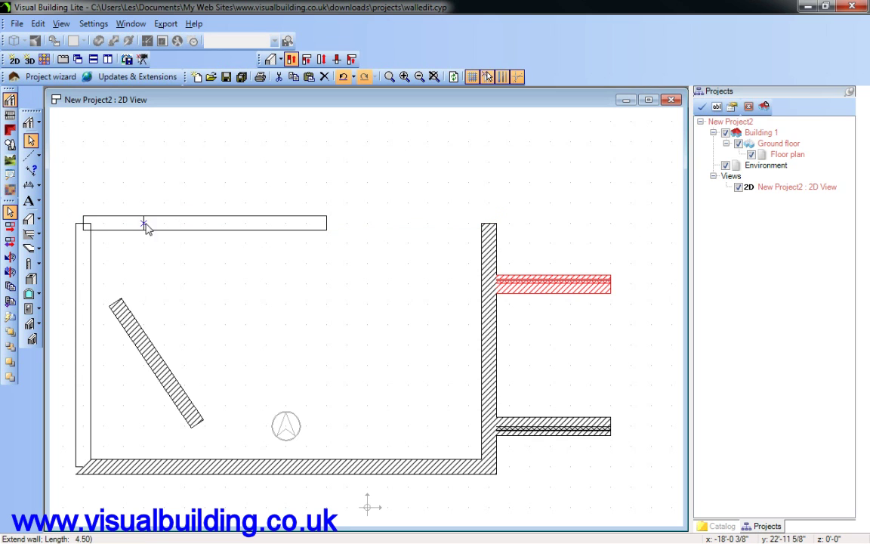
click(192, 224)
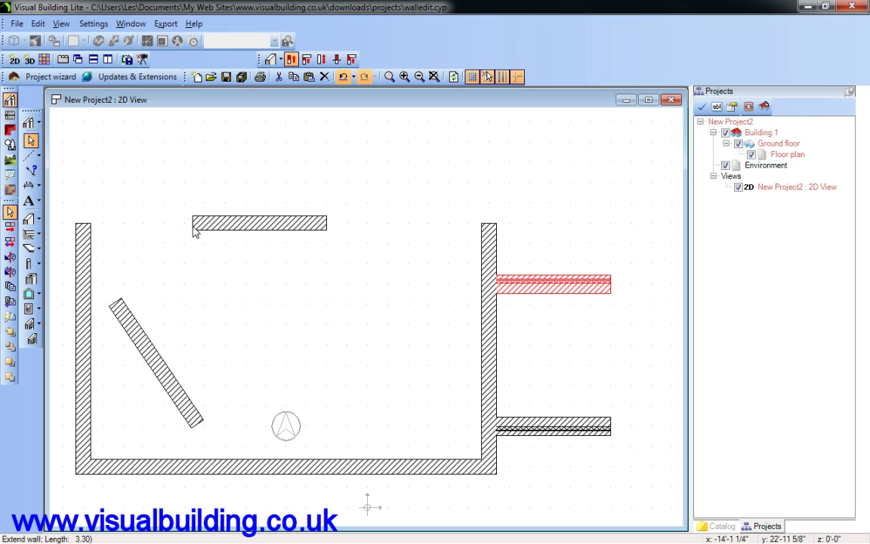
- Trim the short top wall so it meets the left wall and the right wall
click(32, 143)
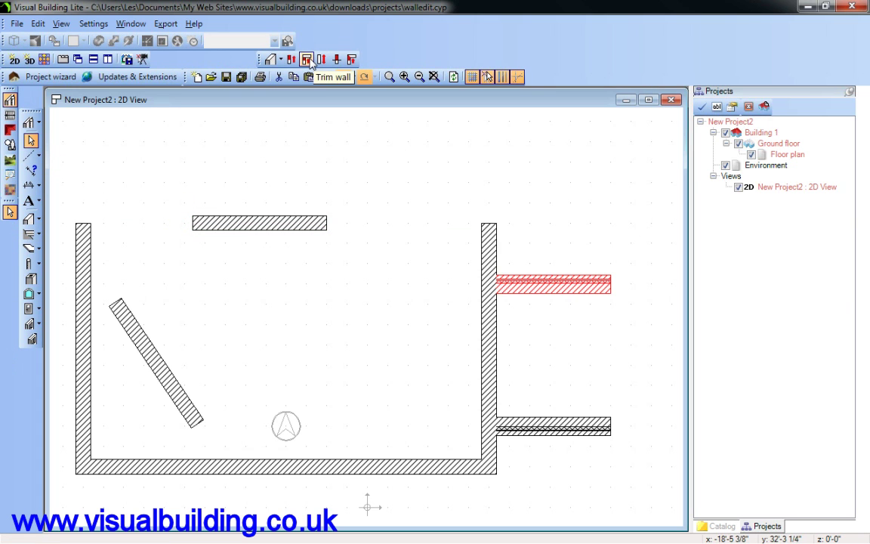
click(307, 60)
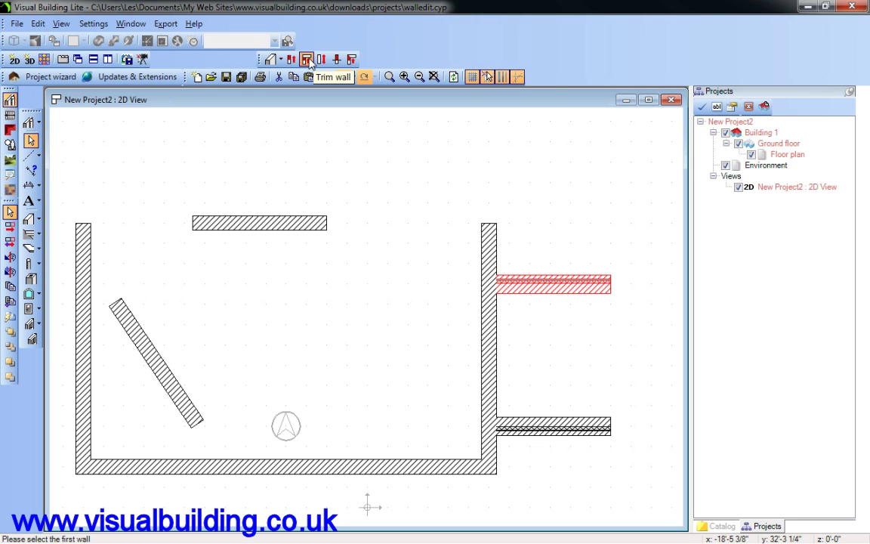
click(202, 226)
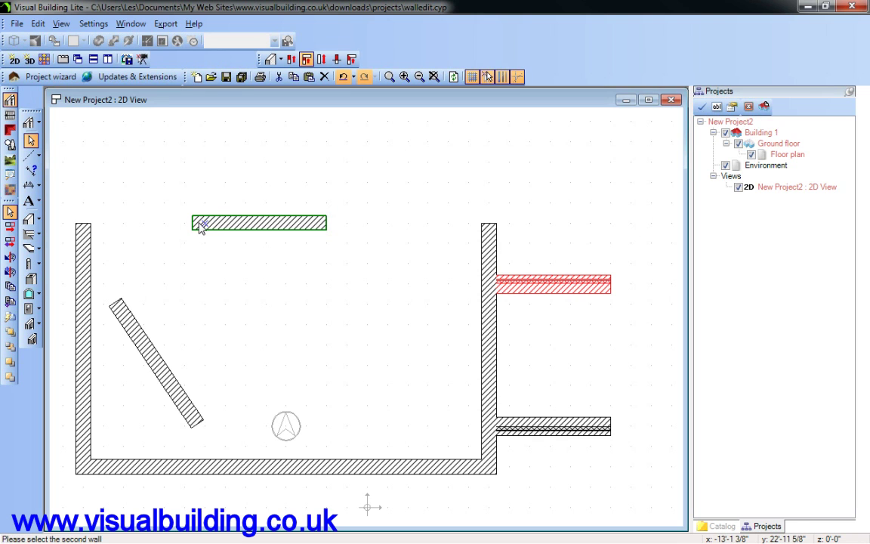
click(85, 232)
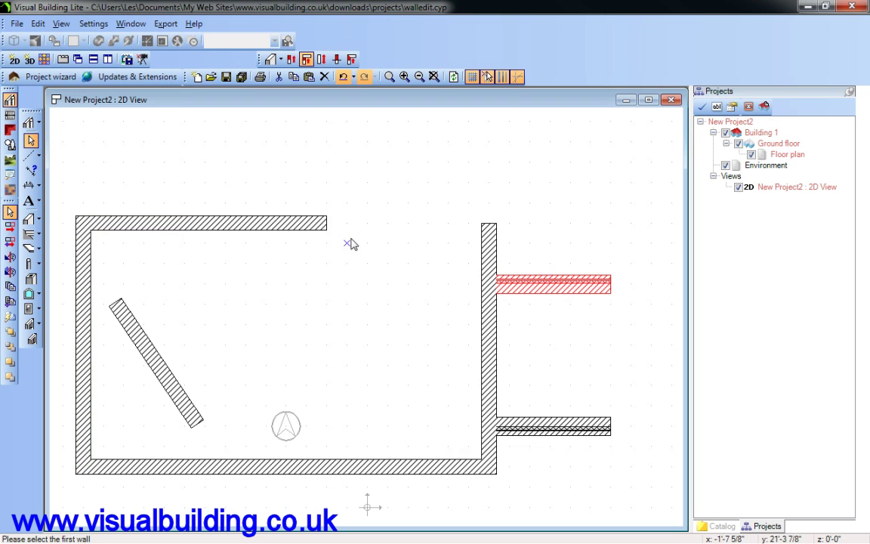
click(329, 226)
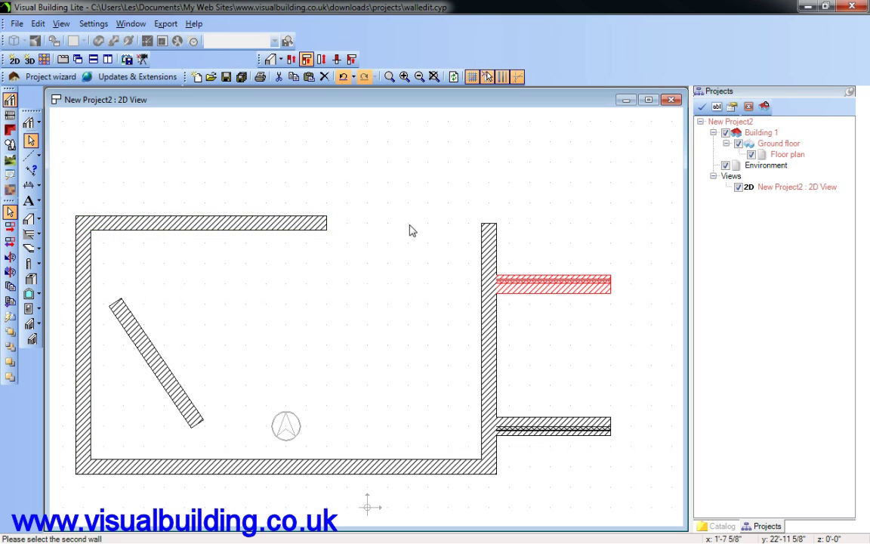
click(485, 228)
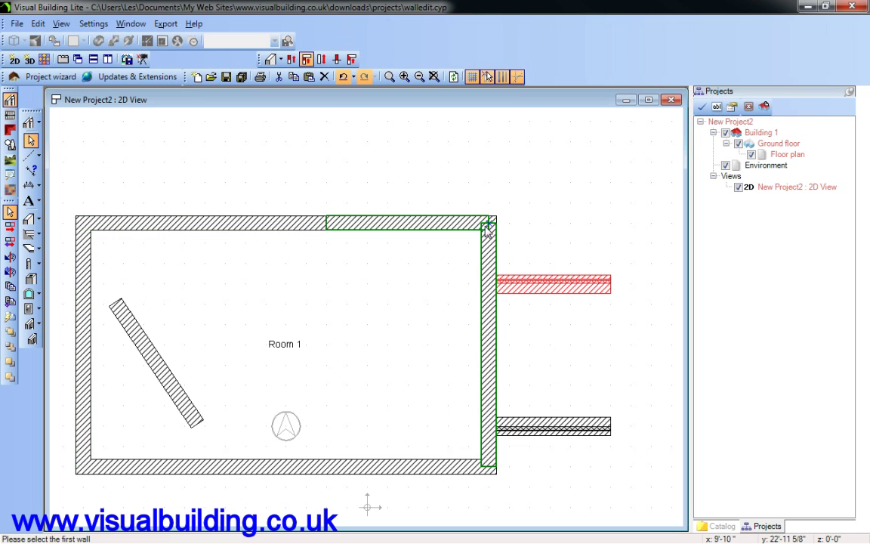
- Reverse the direction of the upper right stub wall projecting from Room 1
click(321, 60)
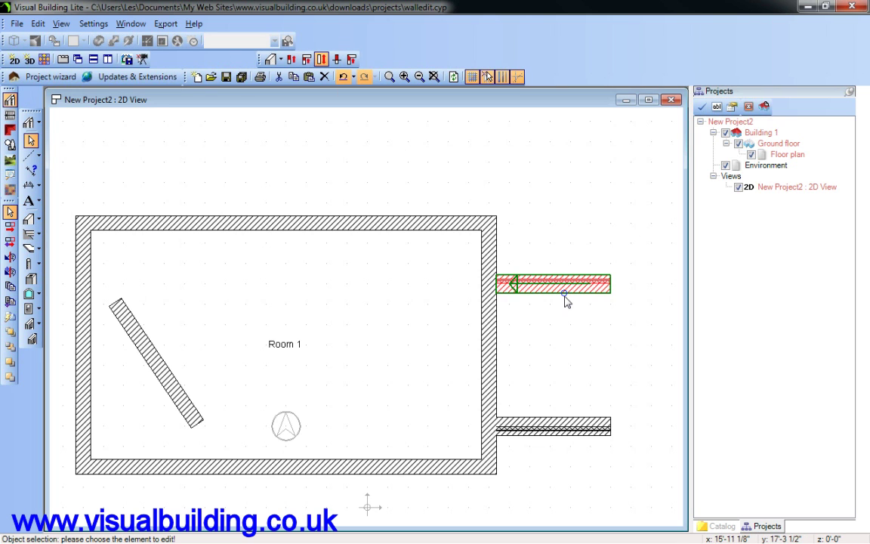
click(566, 295)
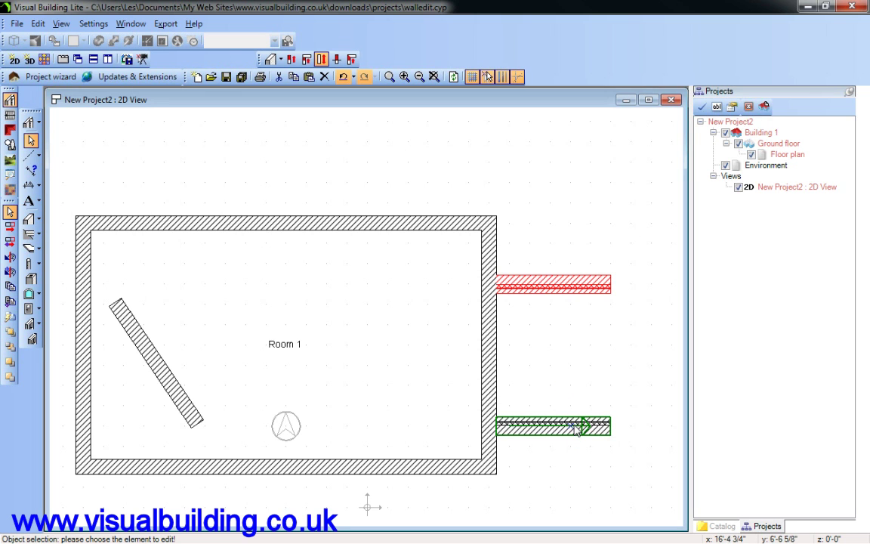
- Split the top wall into 7.00 and 3.00 parts and check both pieces
click(338, 61)
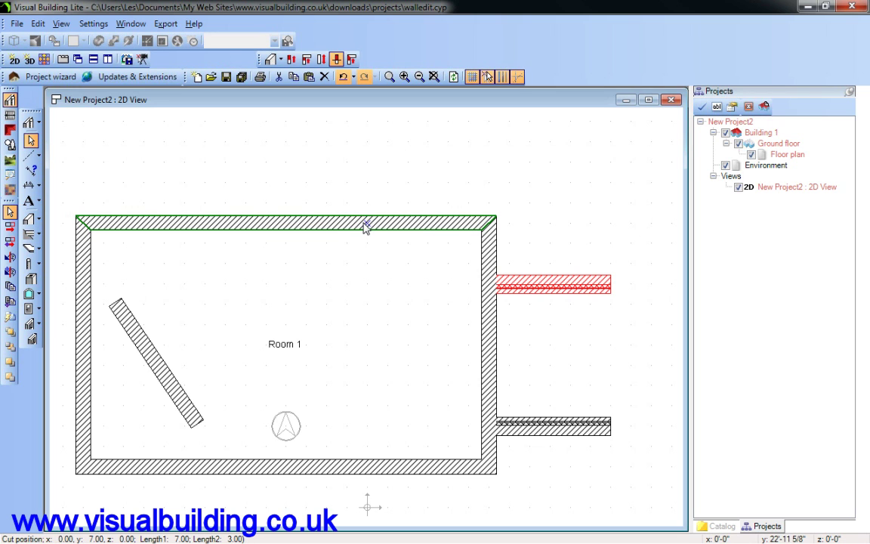
click(30, 140)
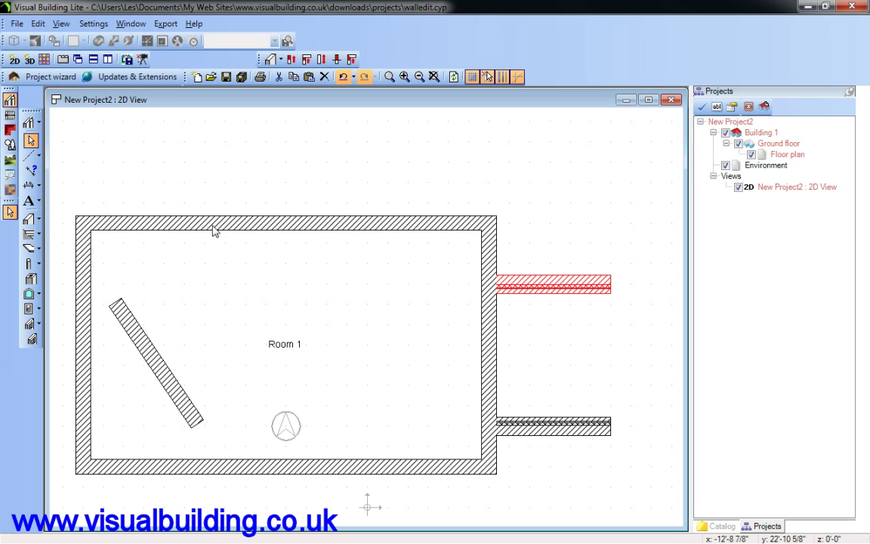
click(302, 222)
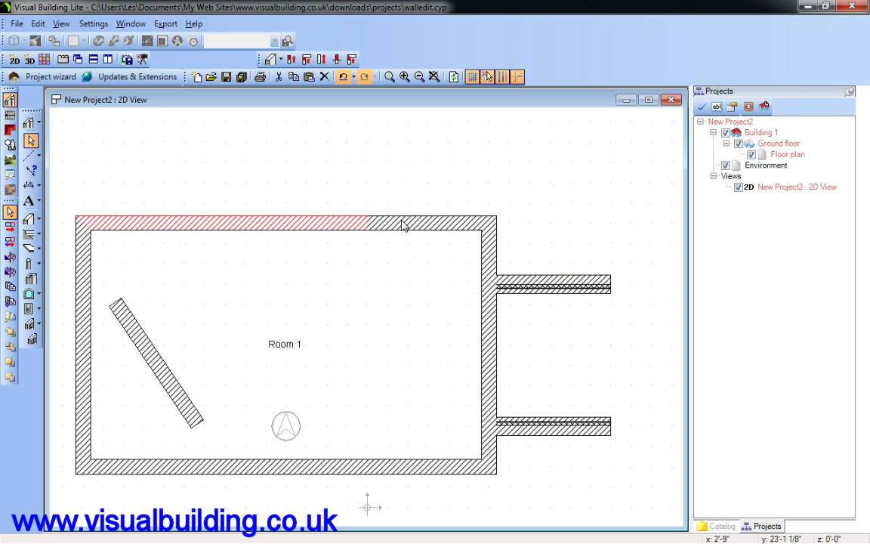
click(402, 223)
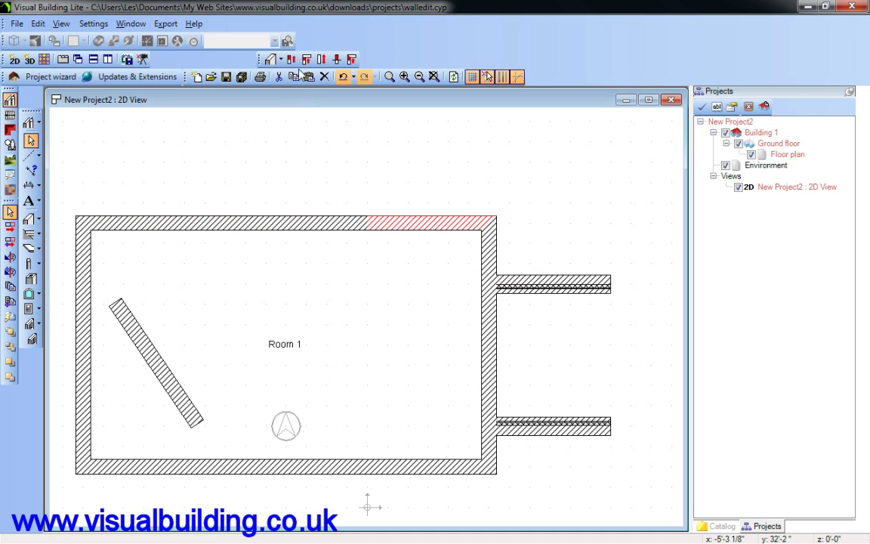
click(198, 223)
click(394, 221)
- Try cutting the top wall at a junction, then cancel back to object selection
click(336, 58)
click(365, 224)
key(Escape)
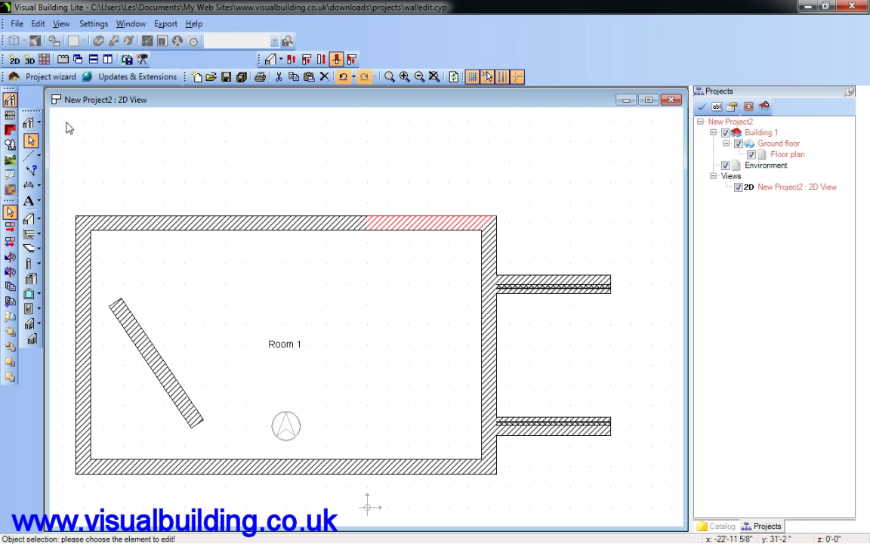
click(31, 141)
- Shorten the left top-wall part from its right end to open a gap
click(360, 223)
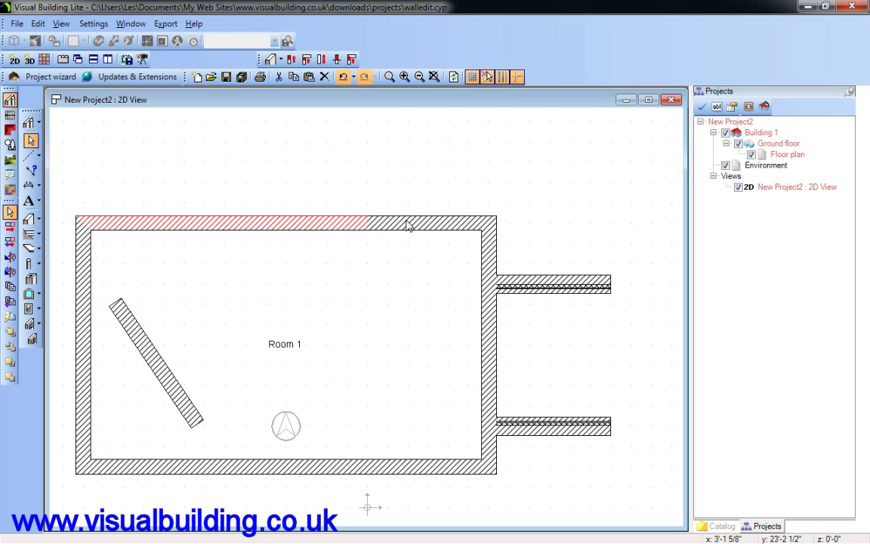
click(355, 224)
click(312, 228)
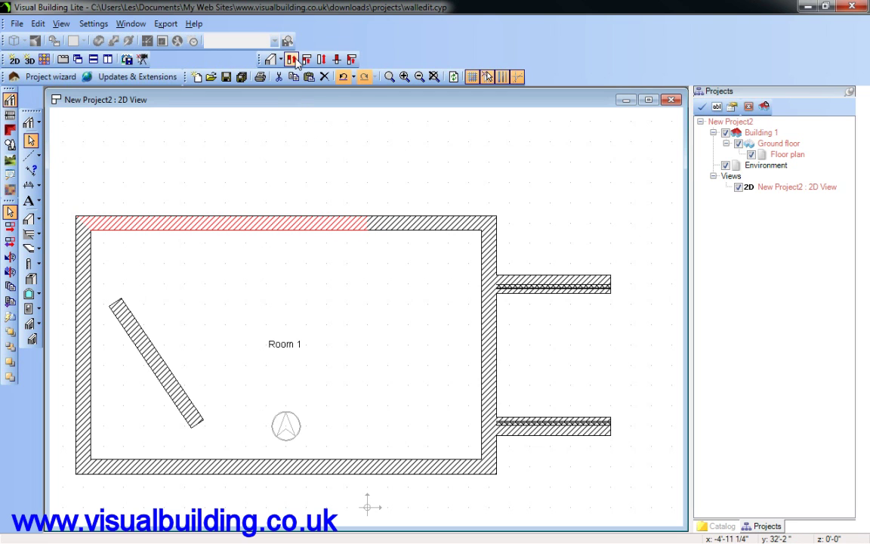
click(293, 60)
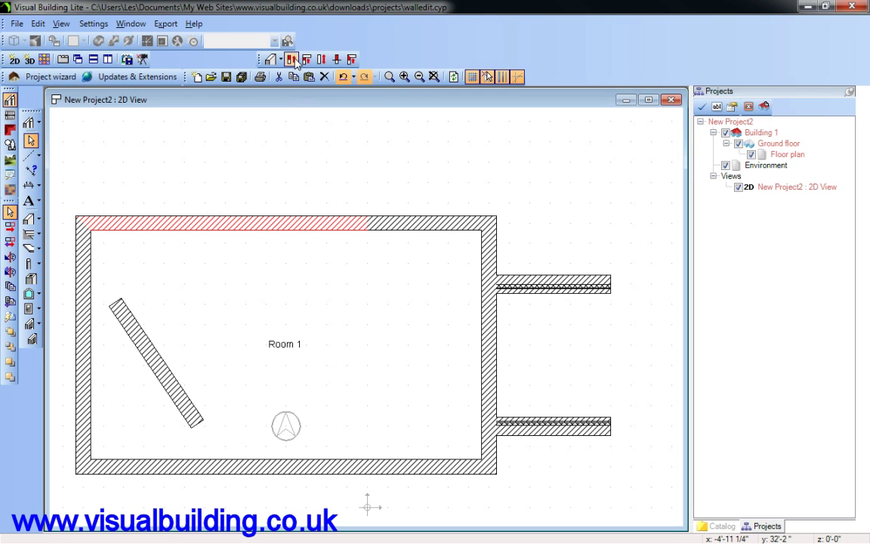
click(370, 229)
click(287, 225)
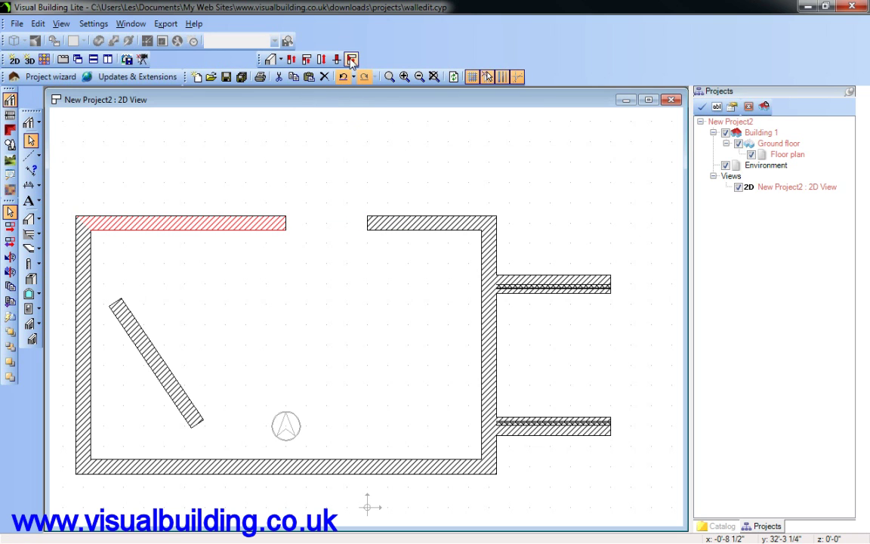
- Remove the fixed wall intersection between the top wall and the left wall
click(351, 60)
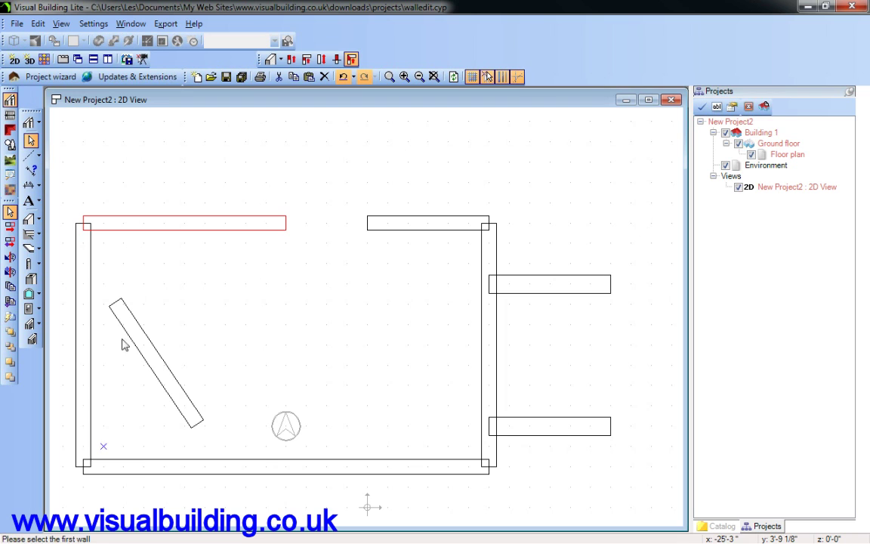
click(111, 232)
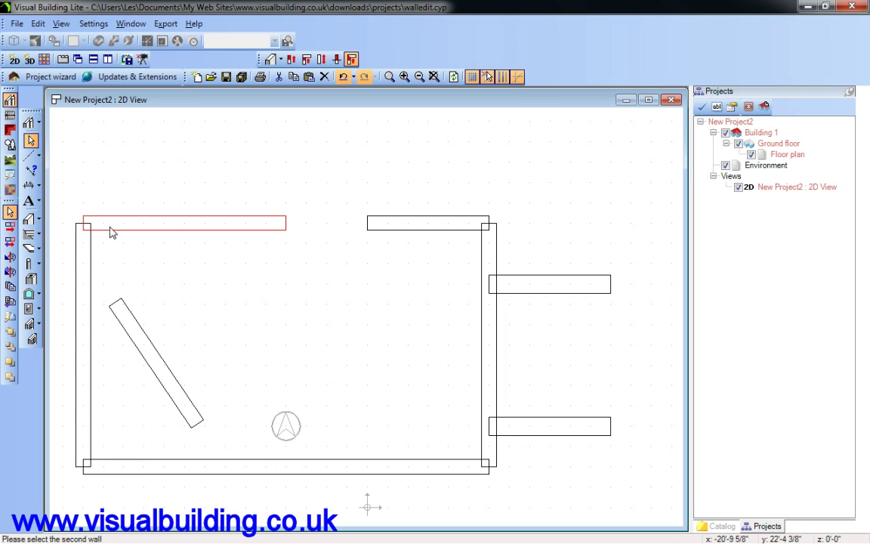
click(78, 262)
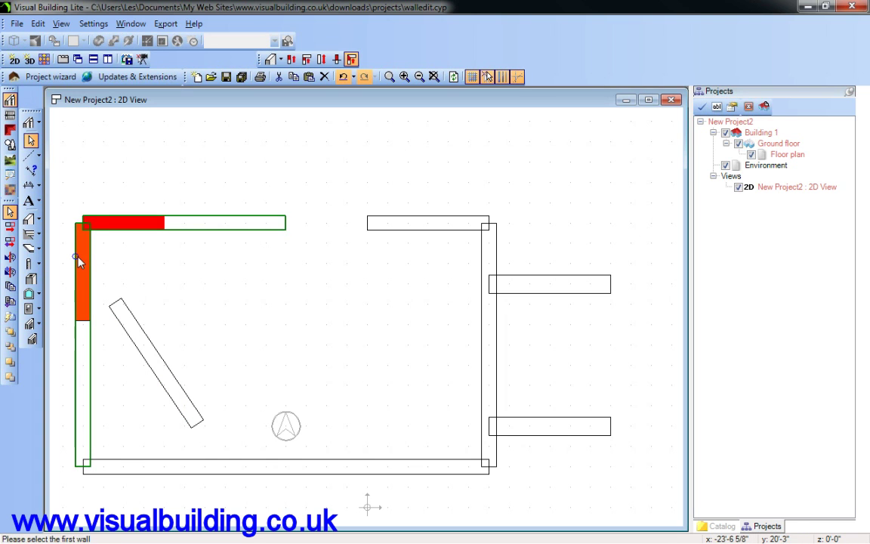
click(108, 227)
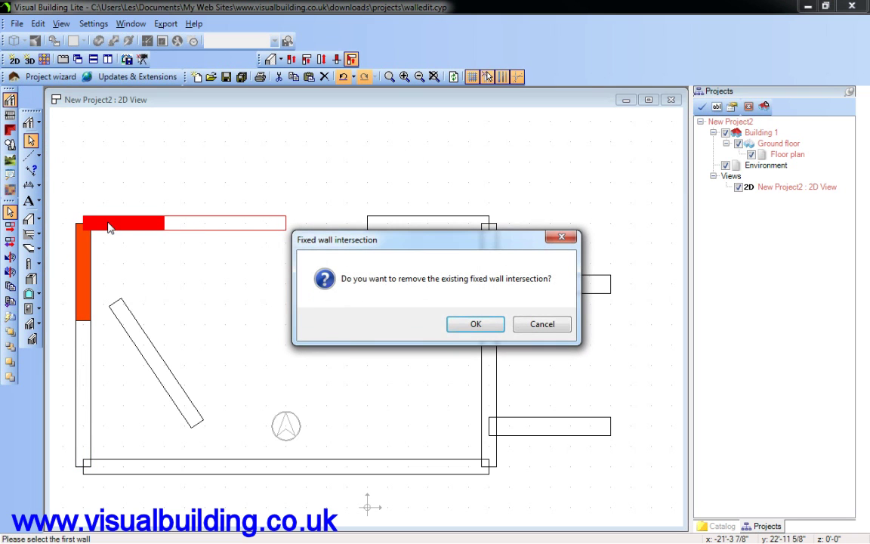
click(477, 324)
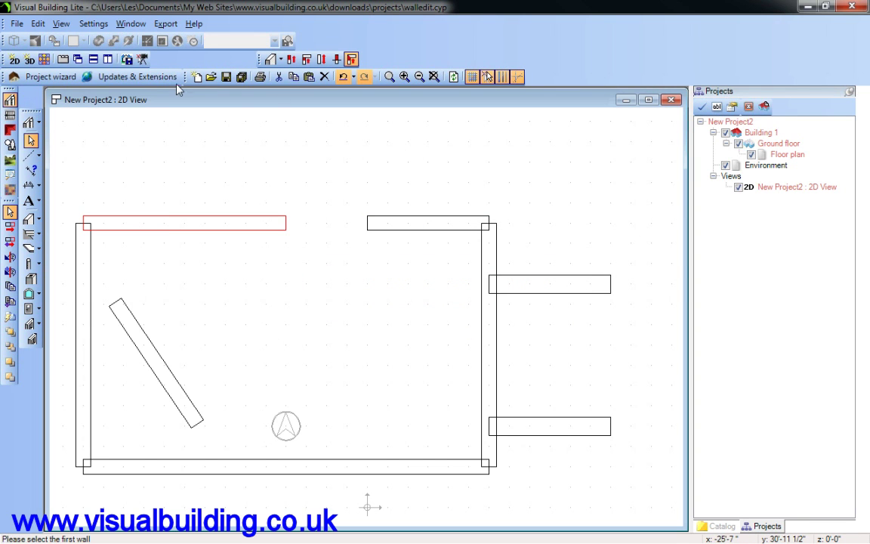
click(30, 141)
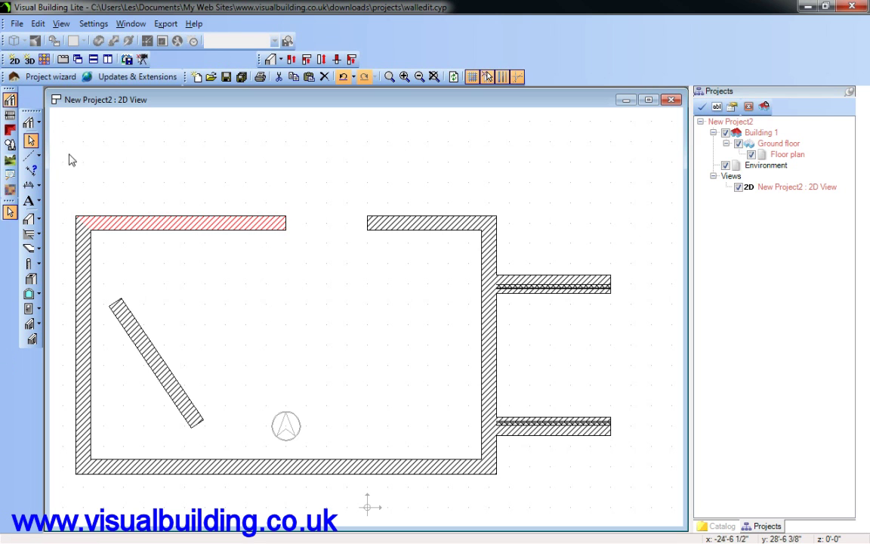
- Extend the left wall back up to the top wall
click(291, 60)
click(87, 231)
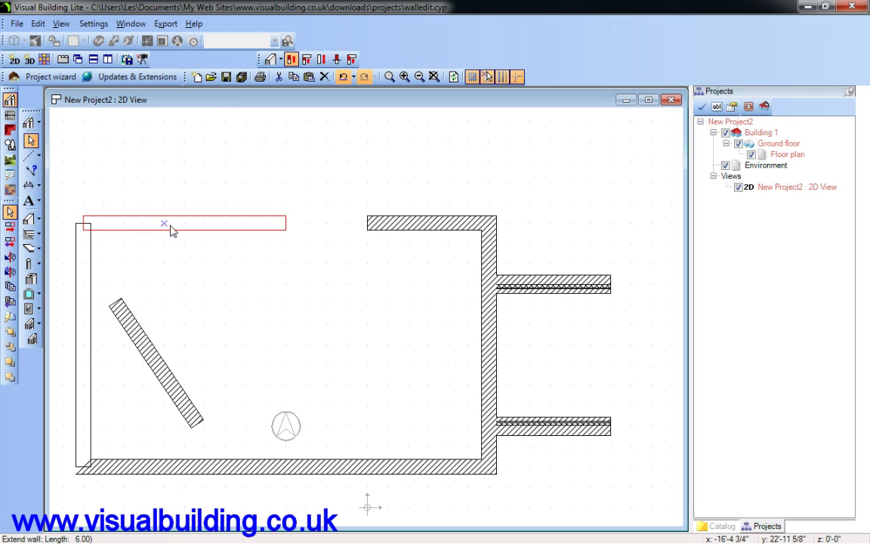
click(176, 228)
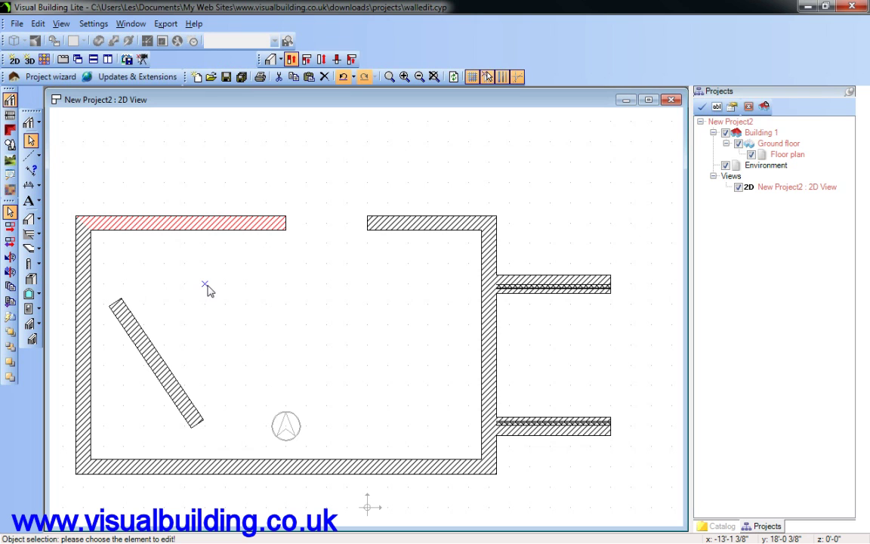
- Draw an External Wall across above the room, then down into the top-wall gap, bottom edge on the line
click(32, 219)
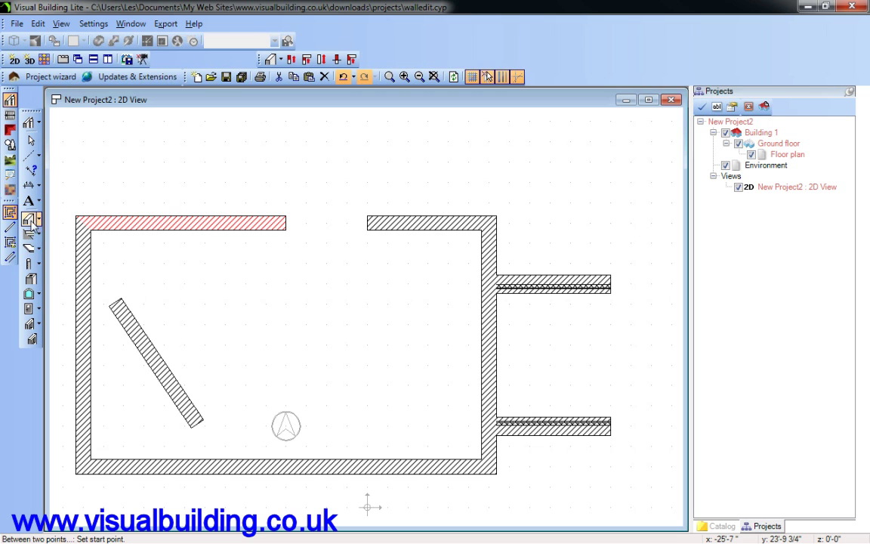
click(38, 219)
click(59, 219)
click(147, 168)
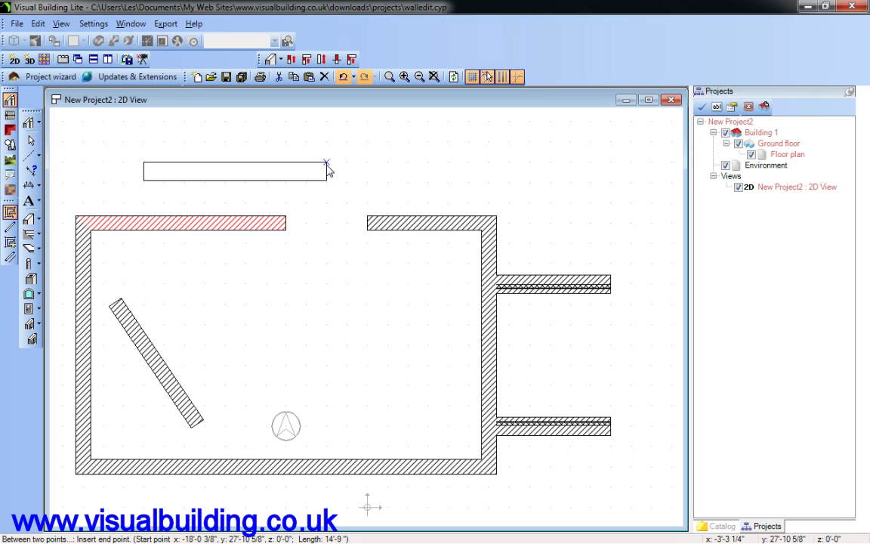
key(Tab)
key(Tab)
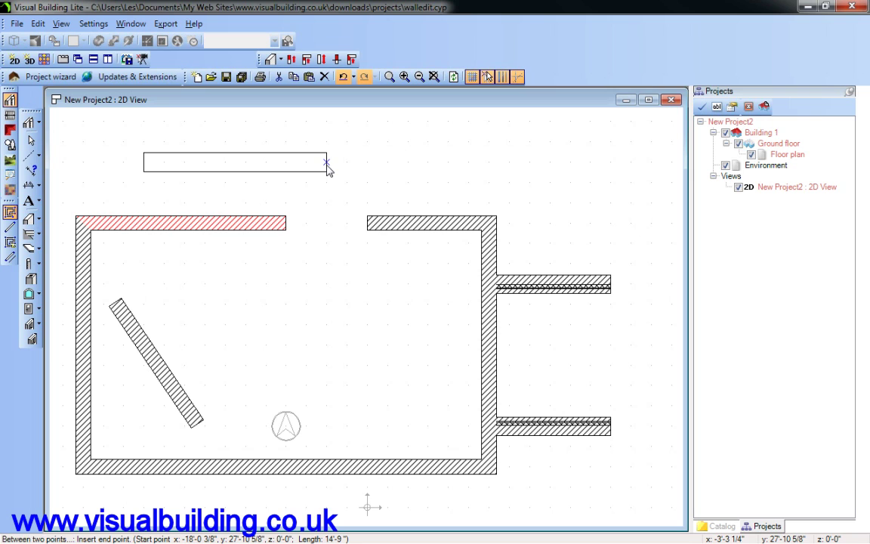
key(Tab)
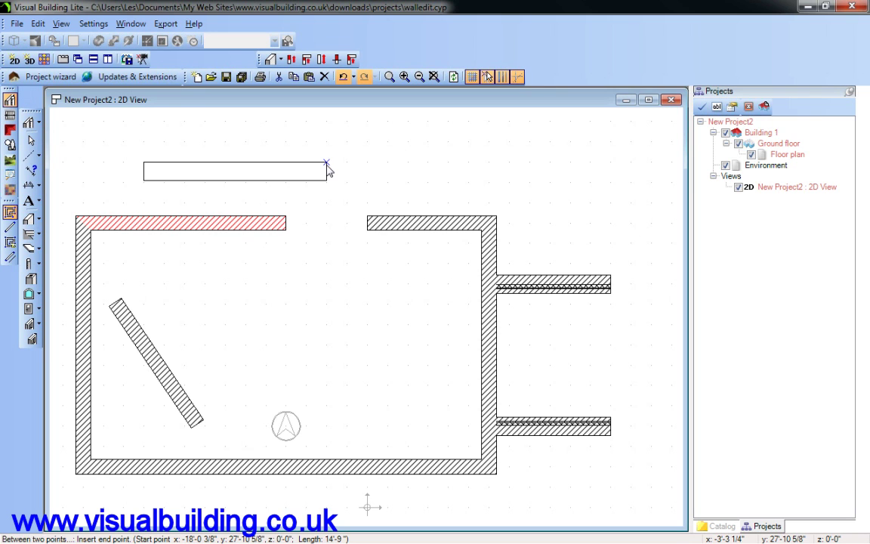
key(Tab)
key(Tab)
key(Tab)
key(Tab)
key(Tab)
key(Tab)
click(326, 165)
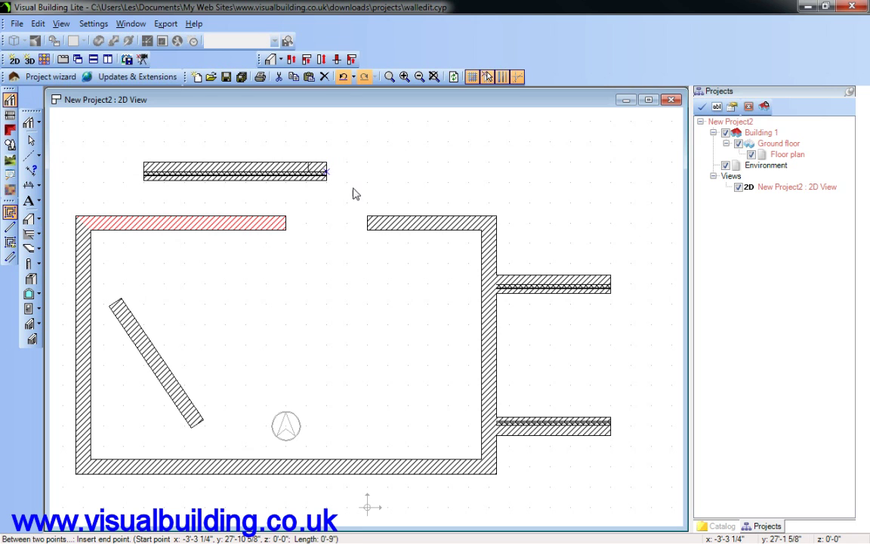
click(326, 254)
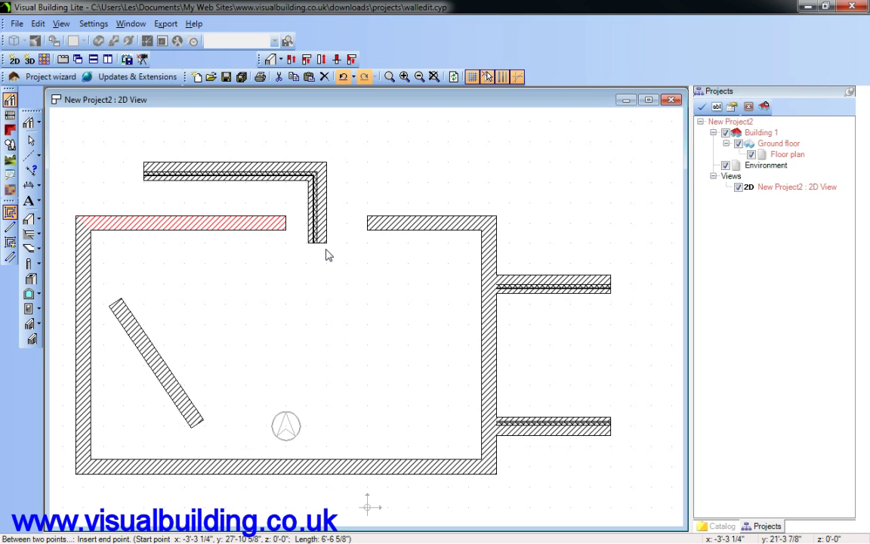